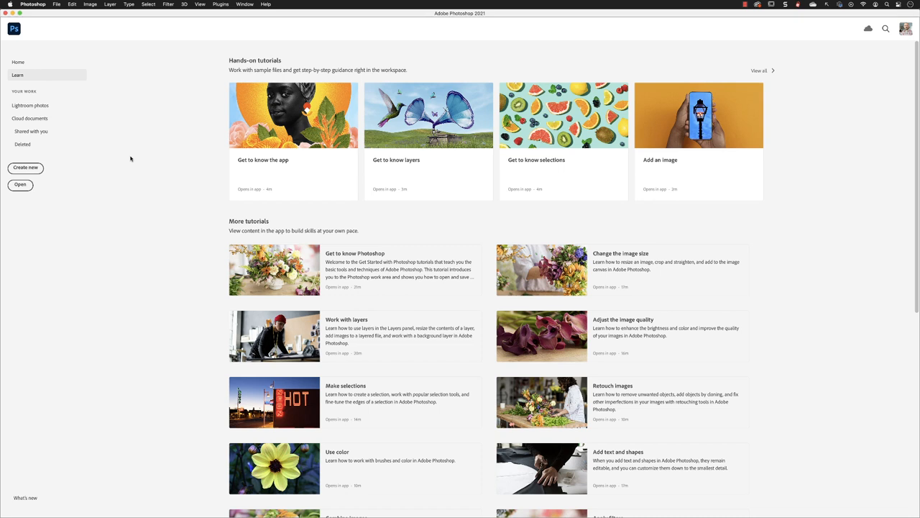
Step: Start the Photomerge panorama feature from File > Automate
left_click(56, 4)
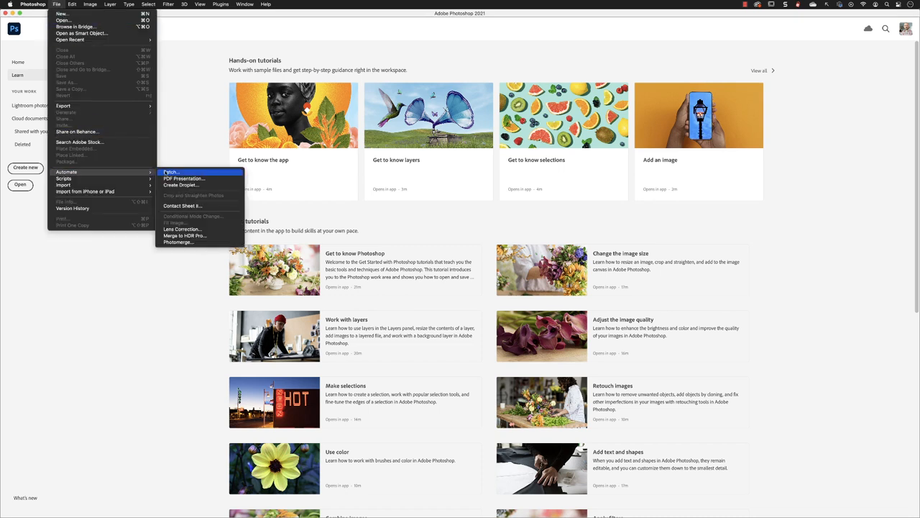
mouse_move(67, 172)
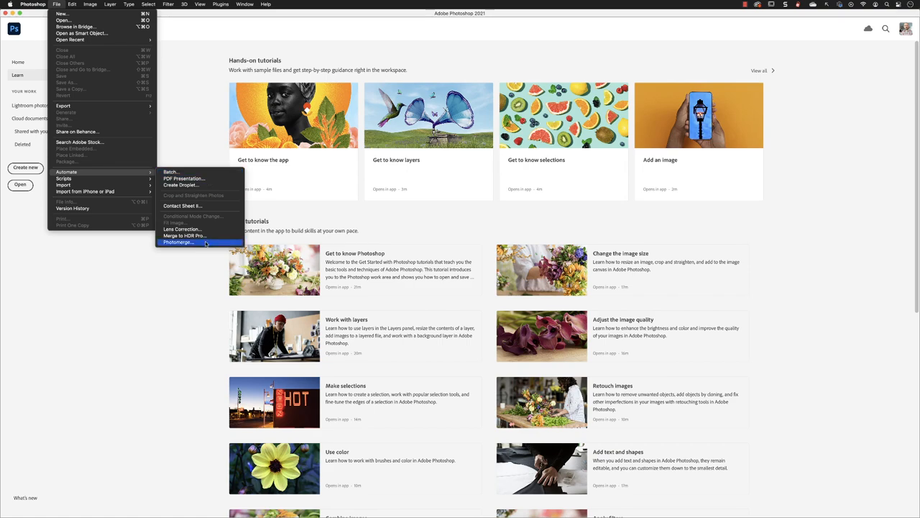
left_click(205, 244)
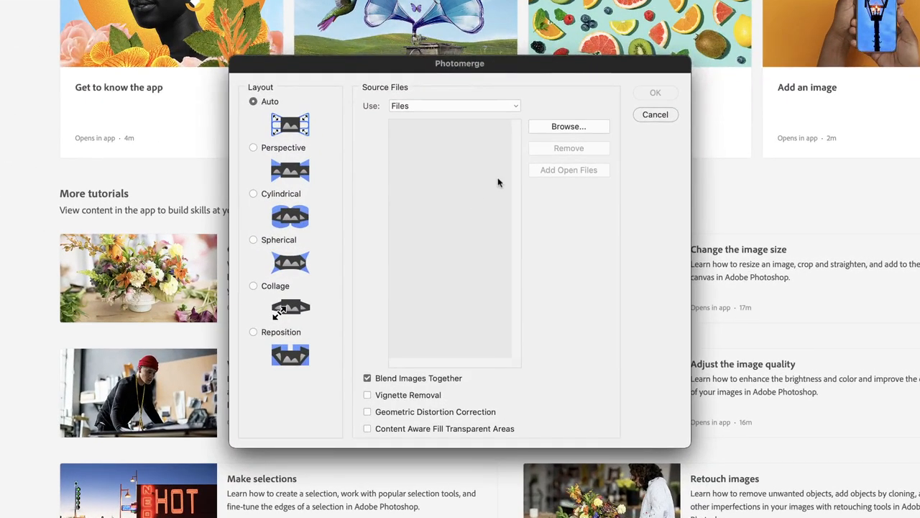
Step: Browse and select the six photos Coast_01.jpg through Coast_06.jpg as merge sources
left_click(575, 129)
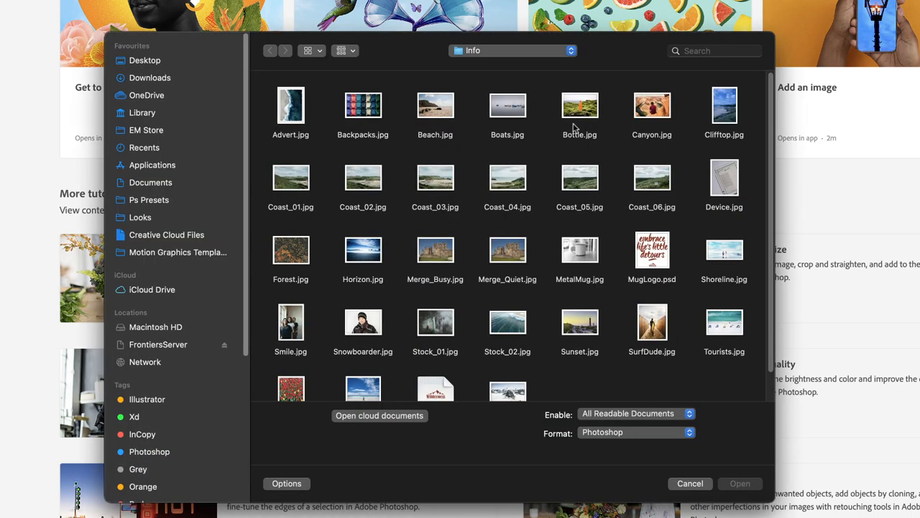
left_click(291, 187)
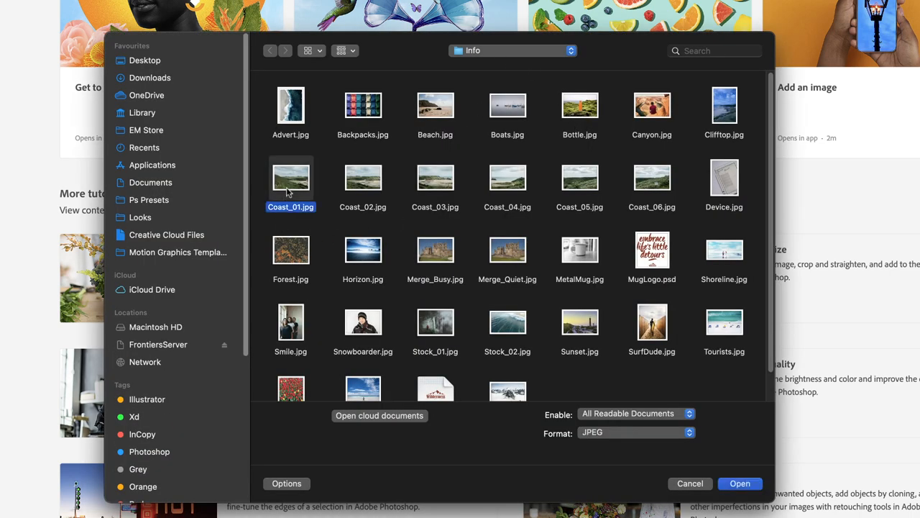
left_click(375, 192, "shift")
left_click(435, 188, "shift")
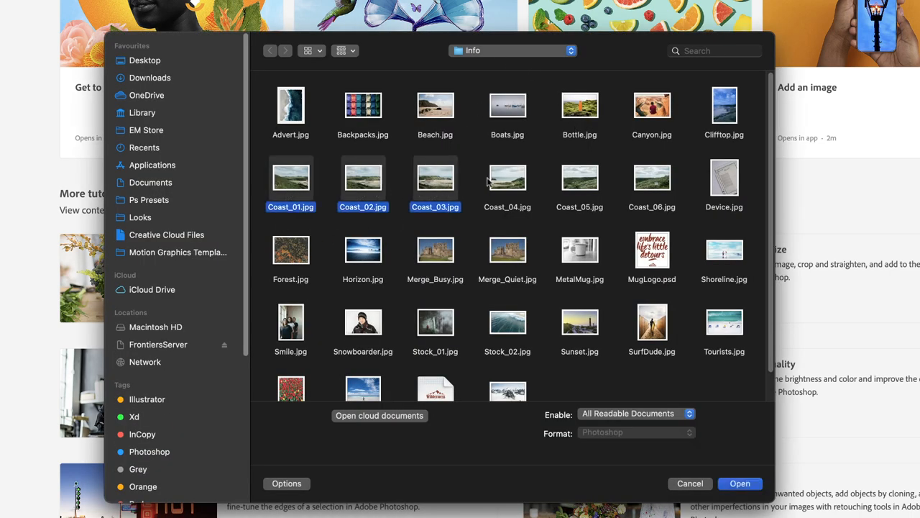
left_click(507, 183, "shift")
left_click(579, 180, "shift")
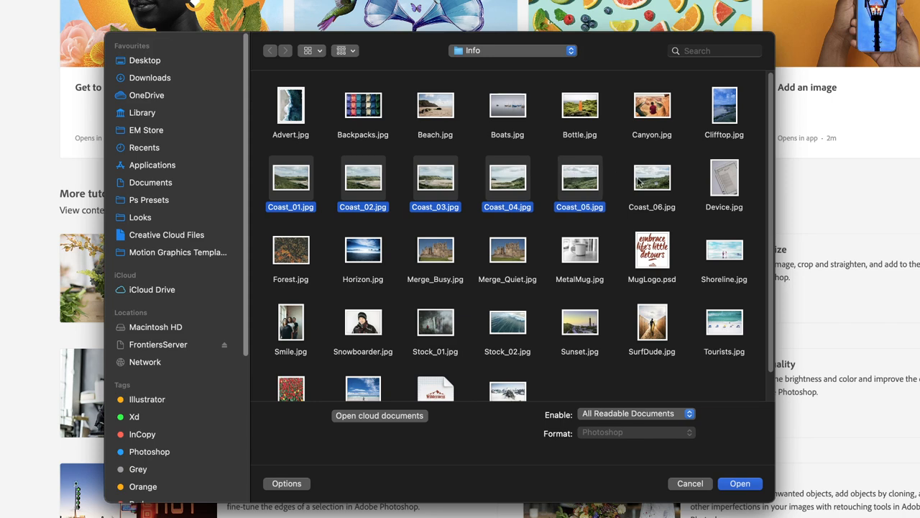
left_click(640, 181, "shift")
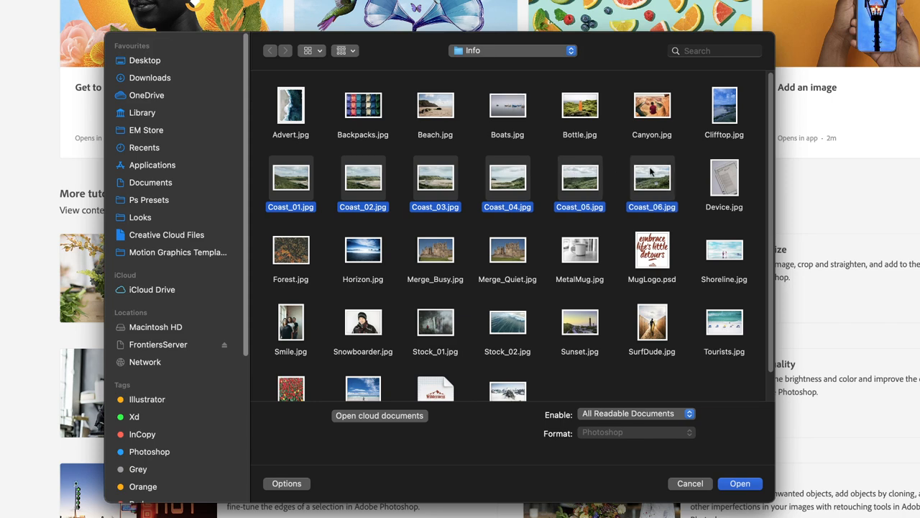
left_click(740, 483)
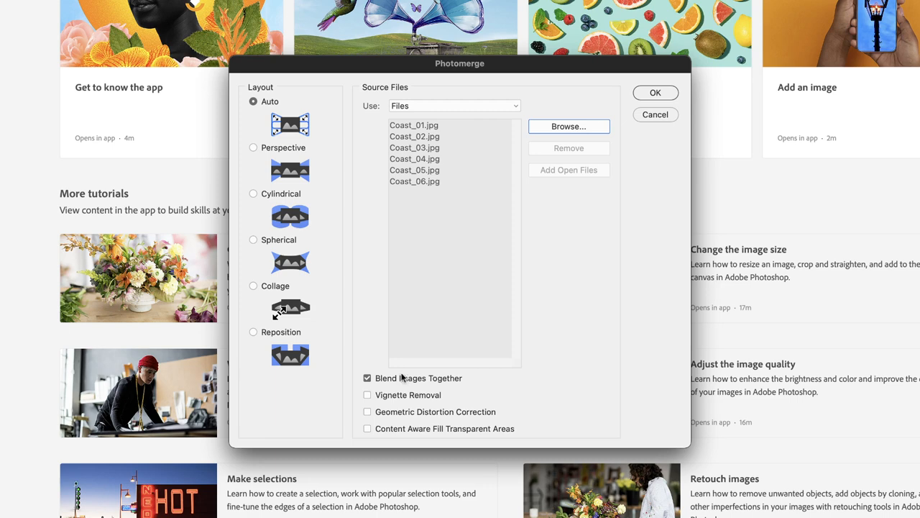
Step: Enable Vignette Removal and Content Aware Fill Transparent Areas for the merge
left_click(368, 395)
left_click(368, 429)
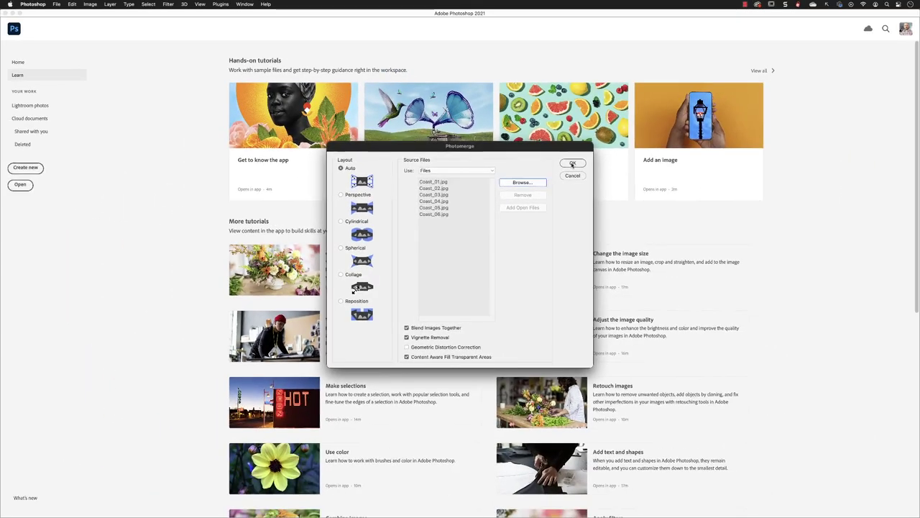
Step: Run Photomerge to build the six-photo bay panorama with a merged top layer
left_click(573, 164)
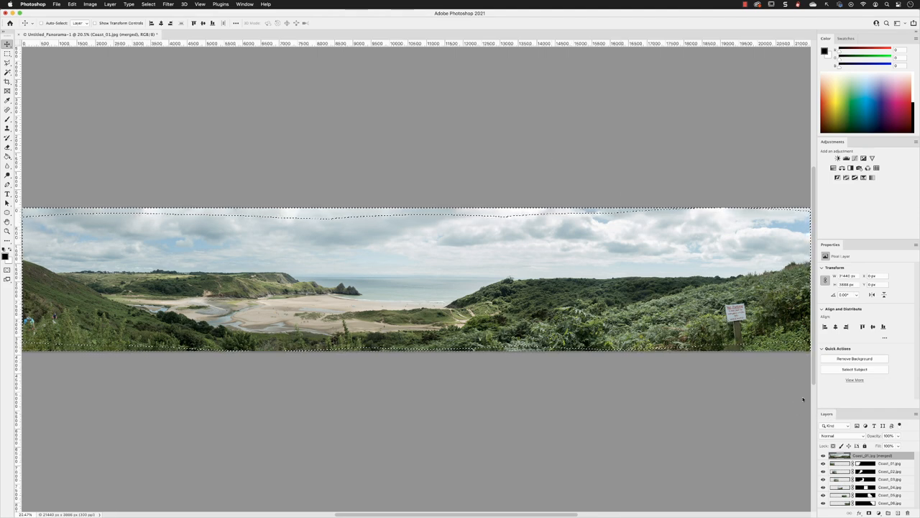
Step: Float the Layers panel over the canvas and enlarge it to show all seven layers
left_click_drag(827, 414, 473, 89)
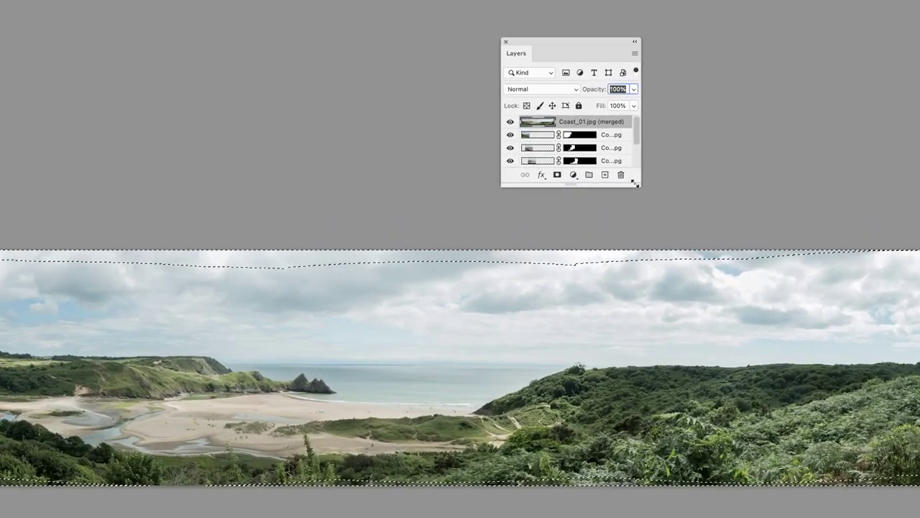
mouse_move(564, 190)
left_mouse_down()
mouse_move(657, 268)
mouse_move(665, 299)
left_mouse_up()
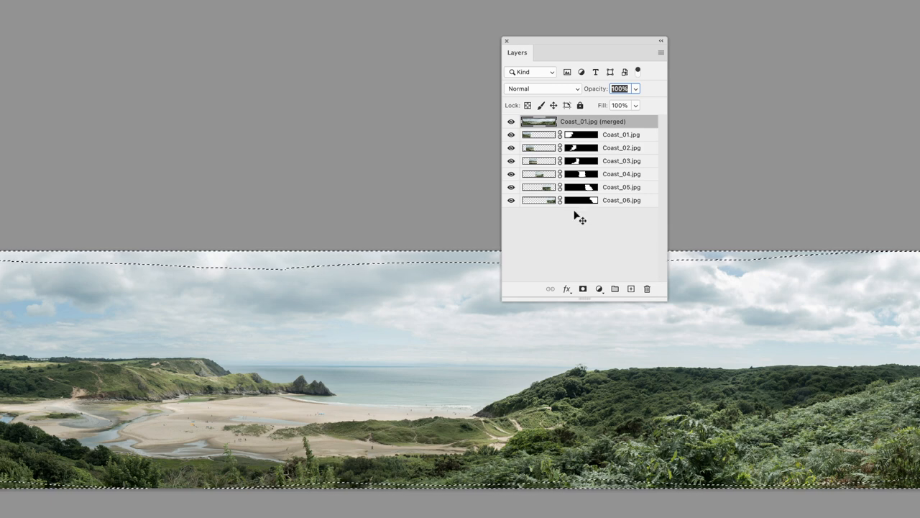
Step: Deselect everything and hide the merged layer to expose the raw transparent edges
left_click(1, 1)
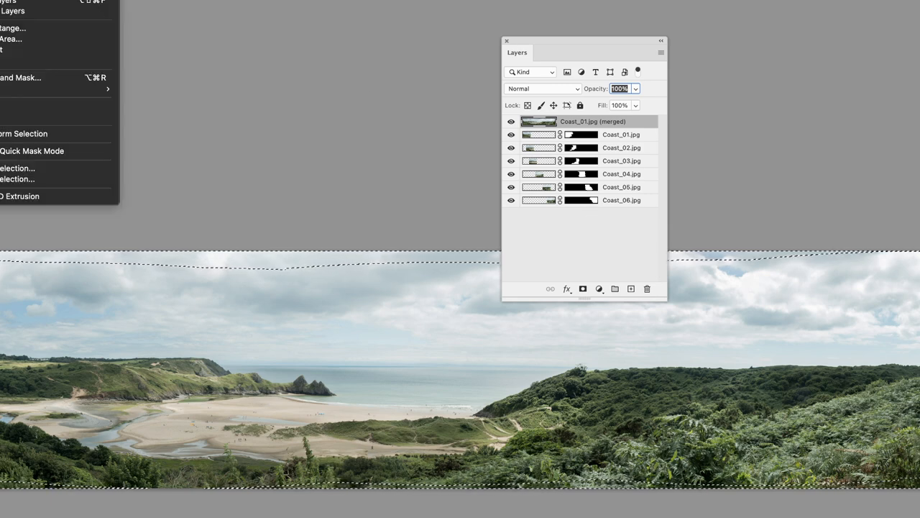
left_click(21, 22)
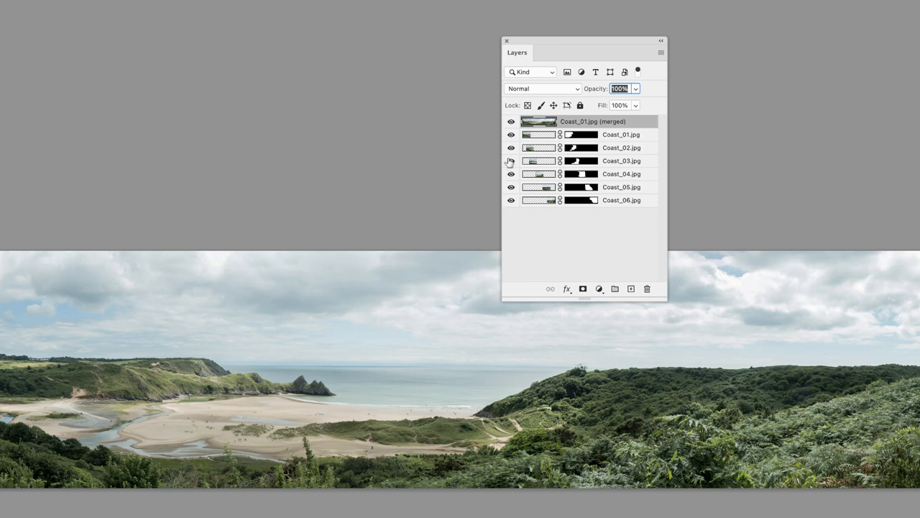
left_click(512, 122)
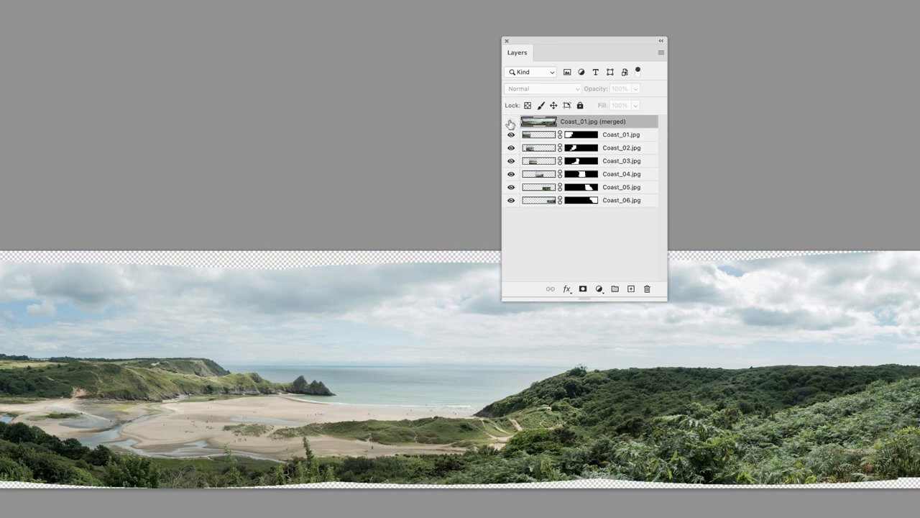